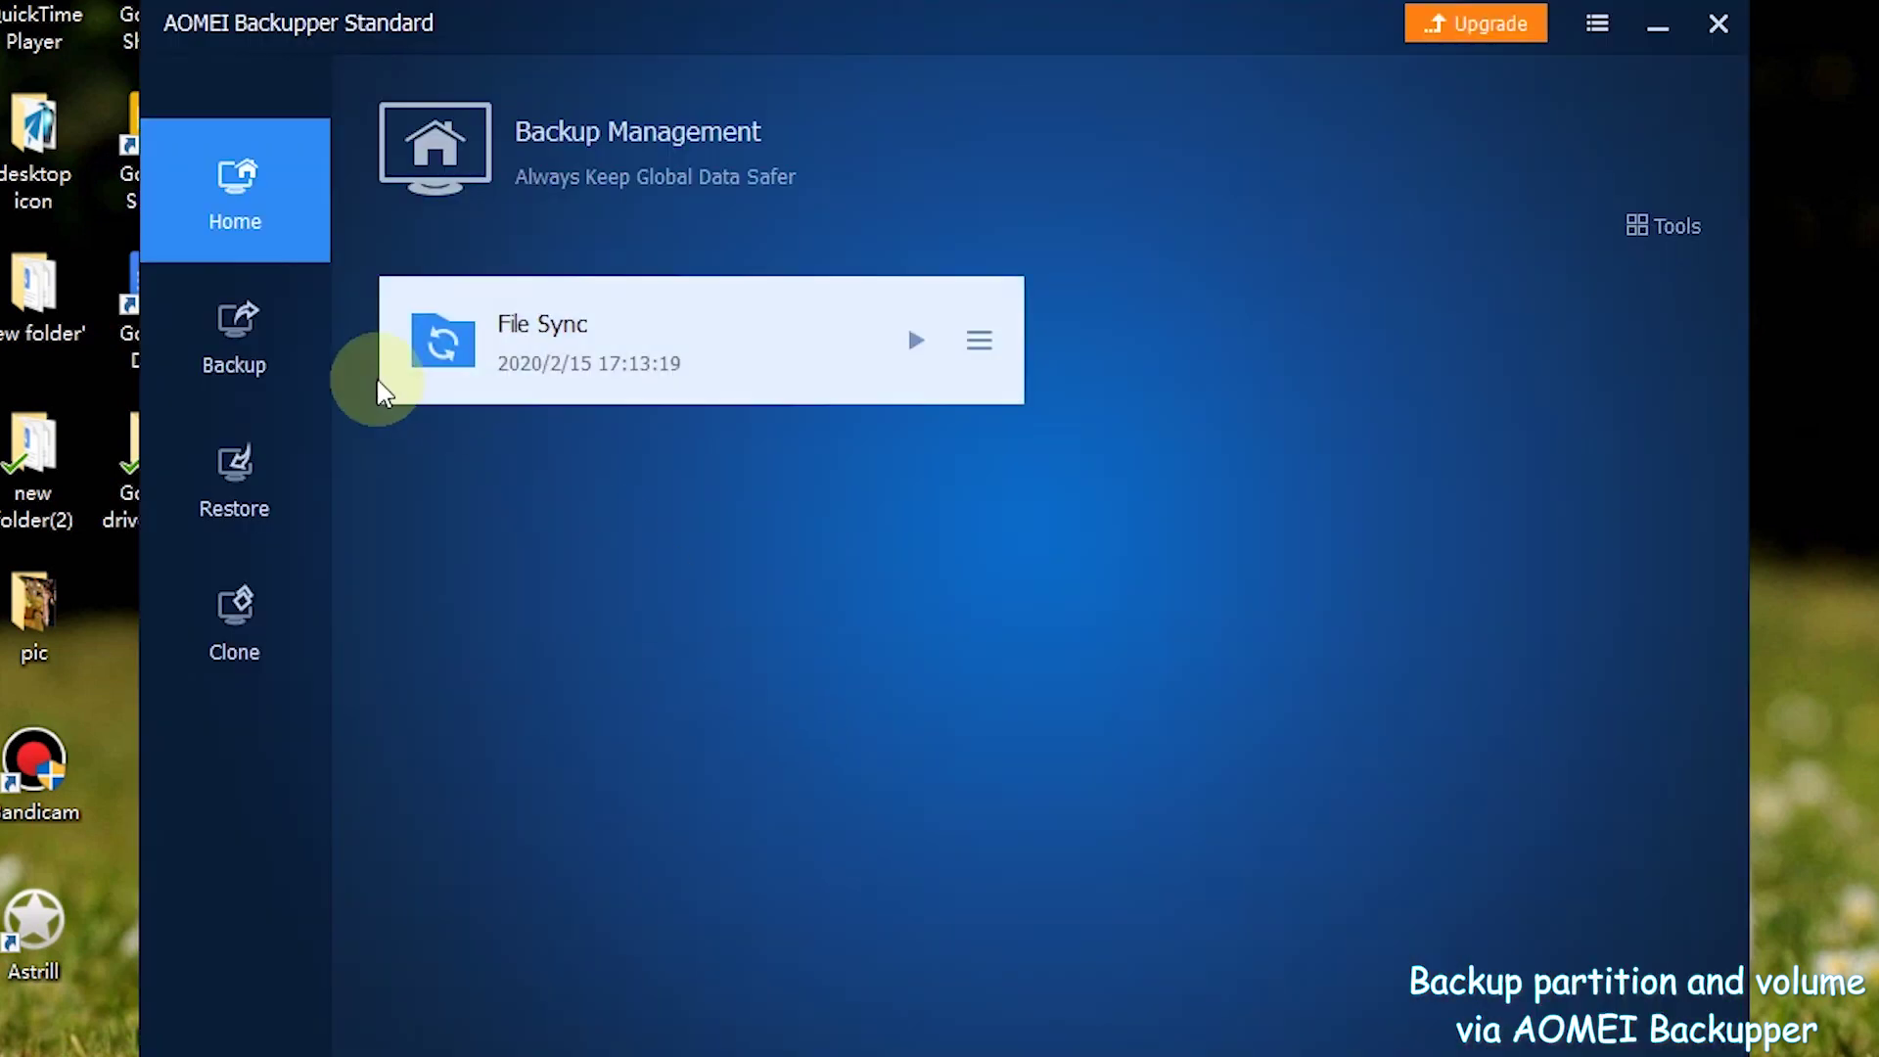
# Step: Start a Partition Backup from the Backup tab and confirm the task name 'My Backup'
pyautogui.click(225, 312)
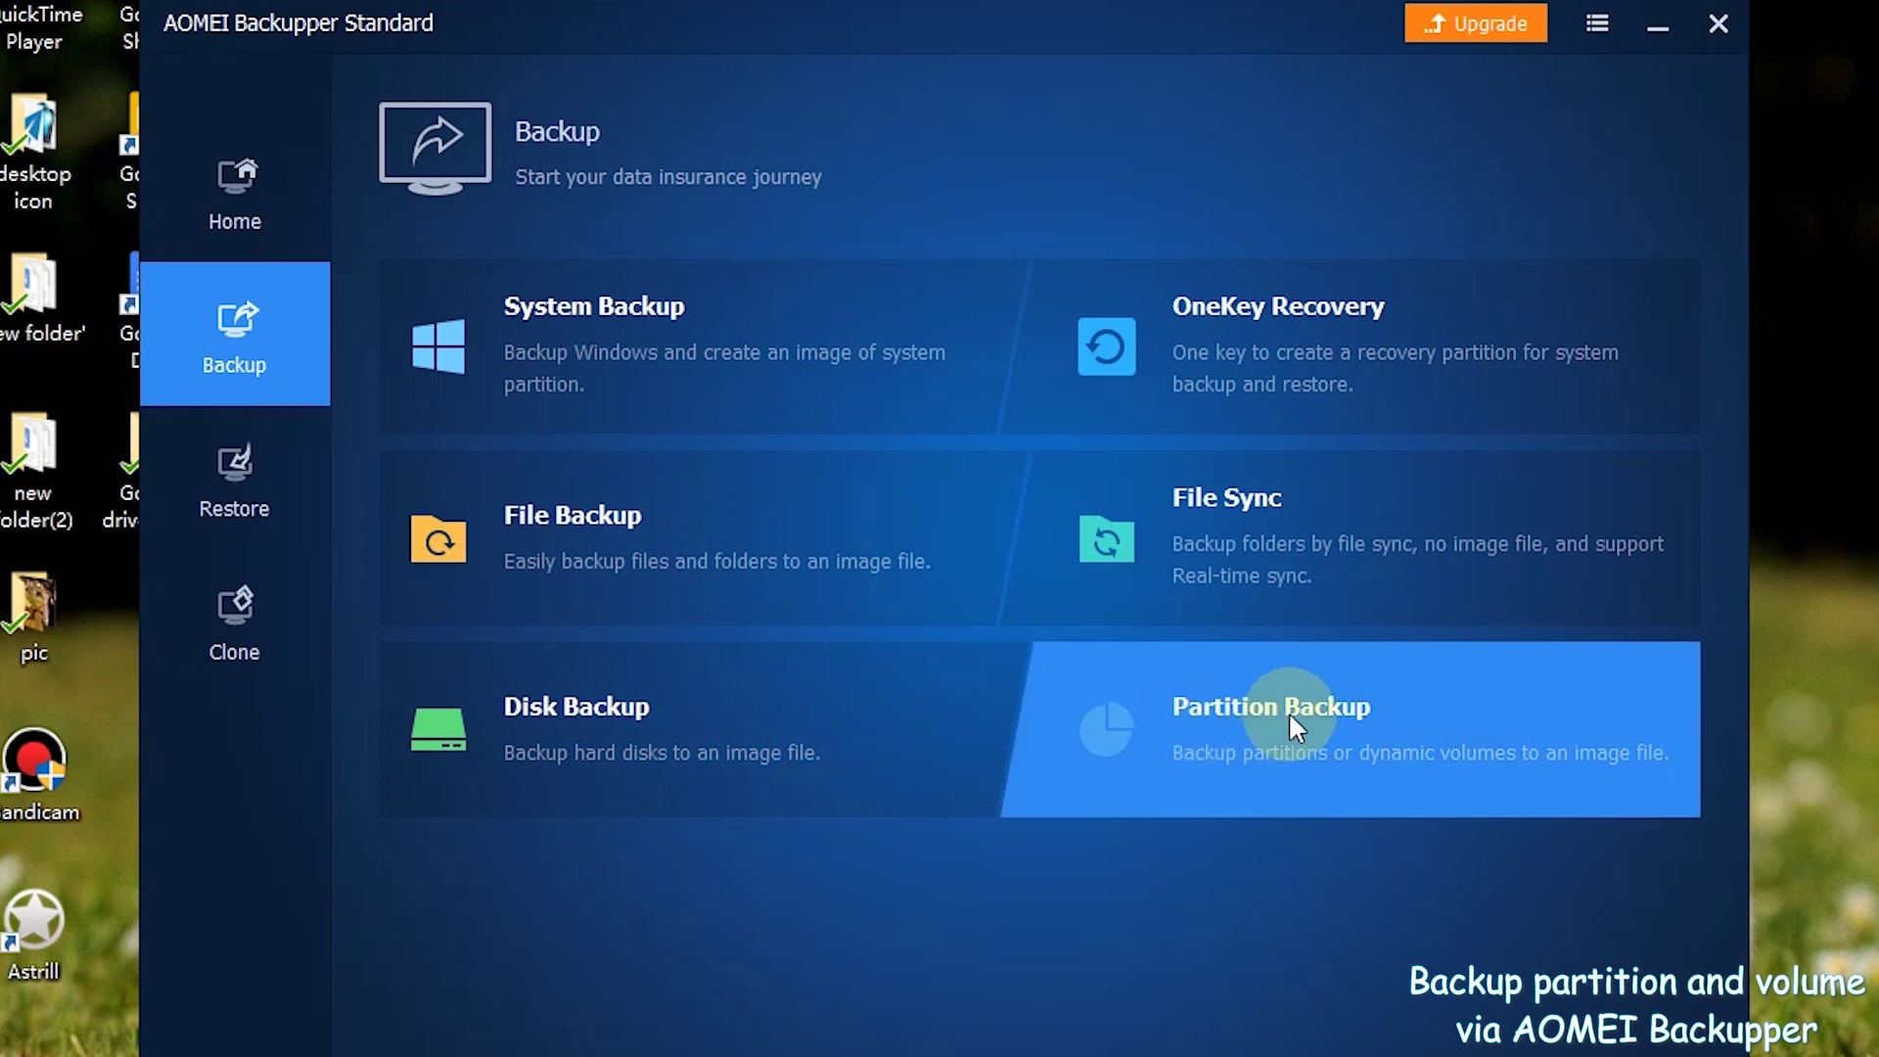
pyautogui.click(1262, 709)
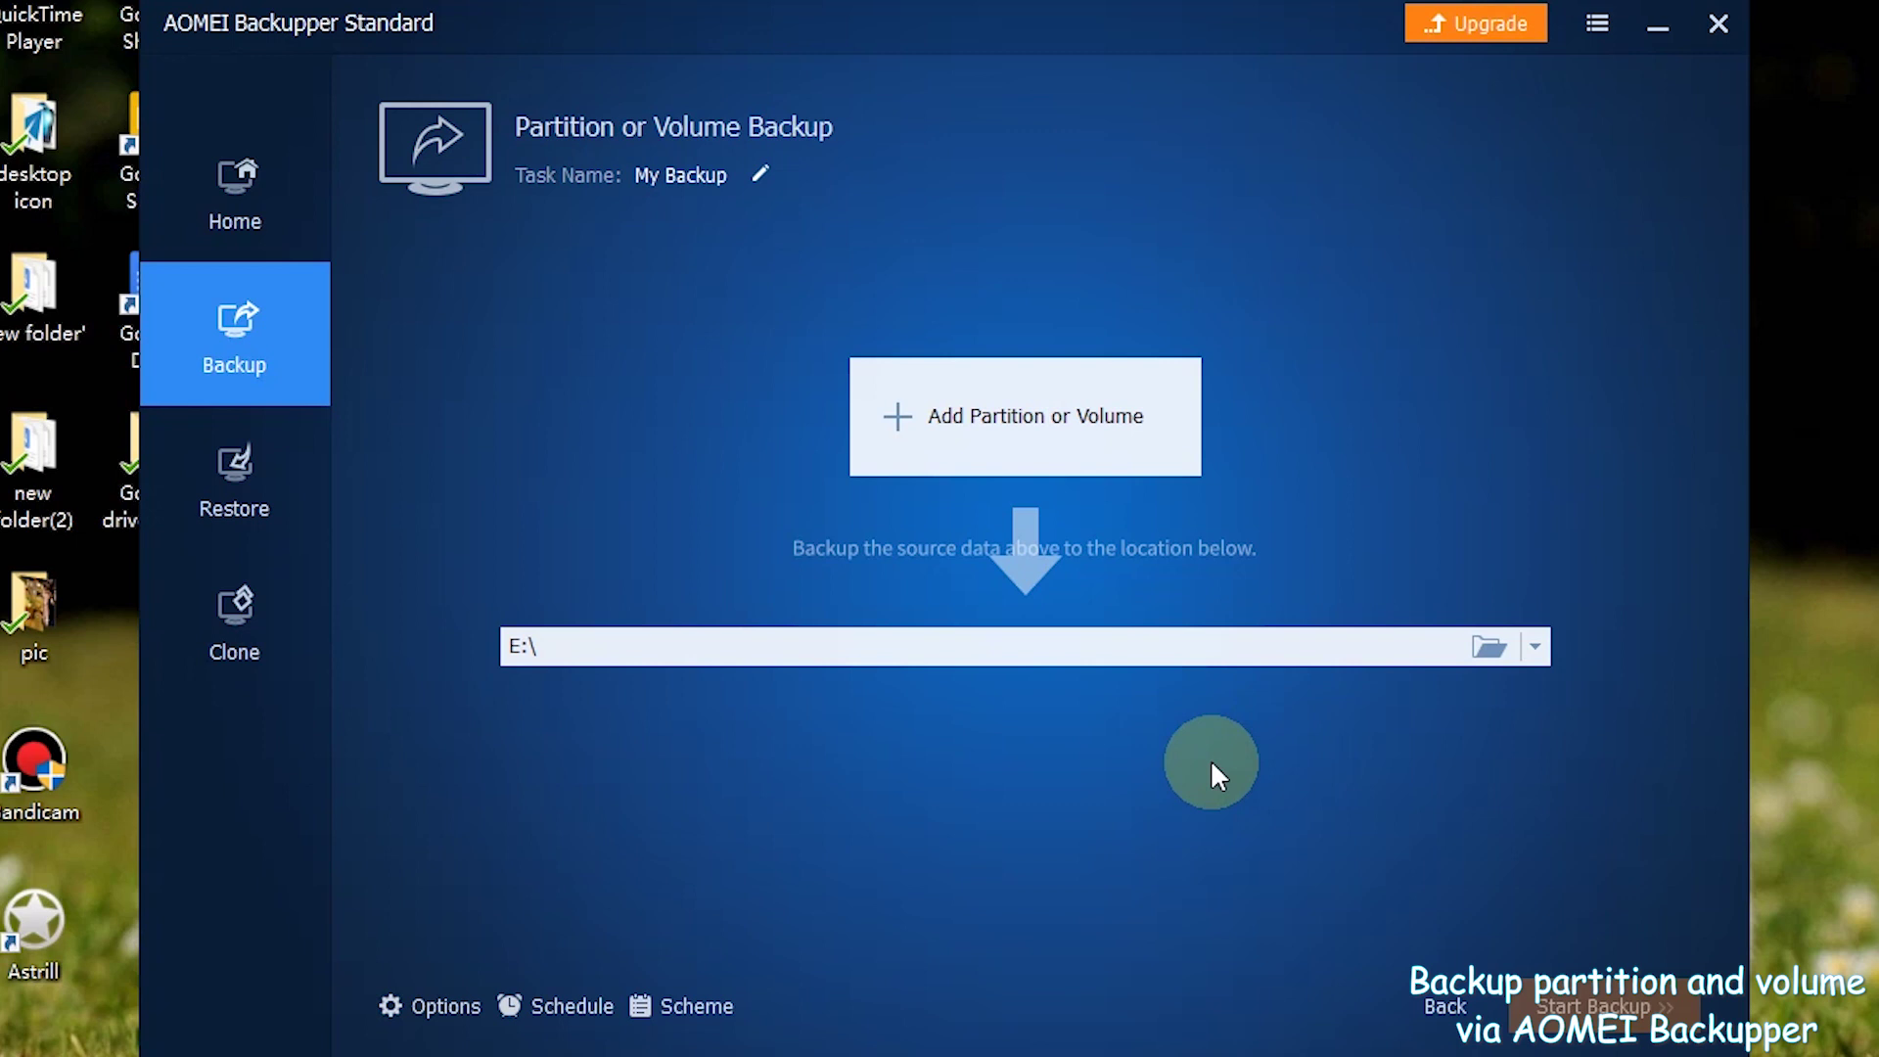
pyautogui.click(757, 175)
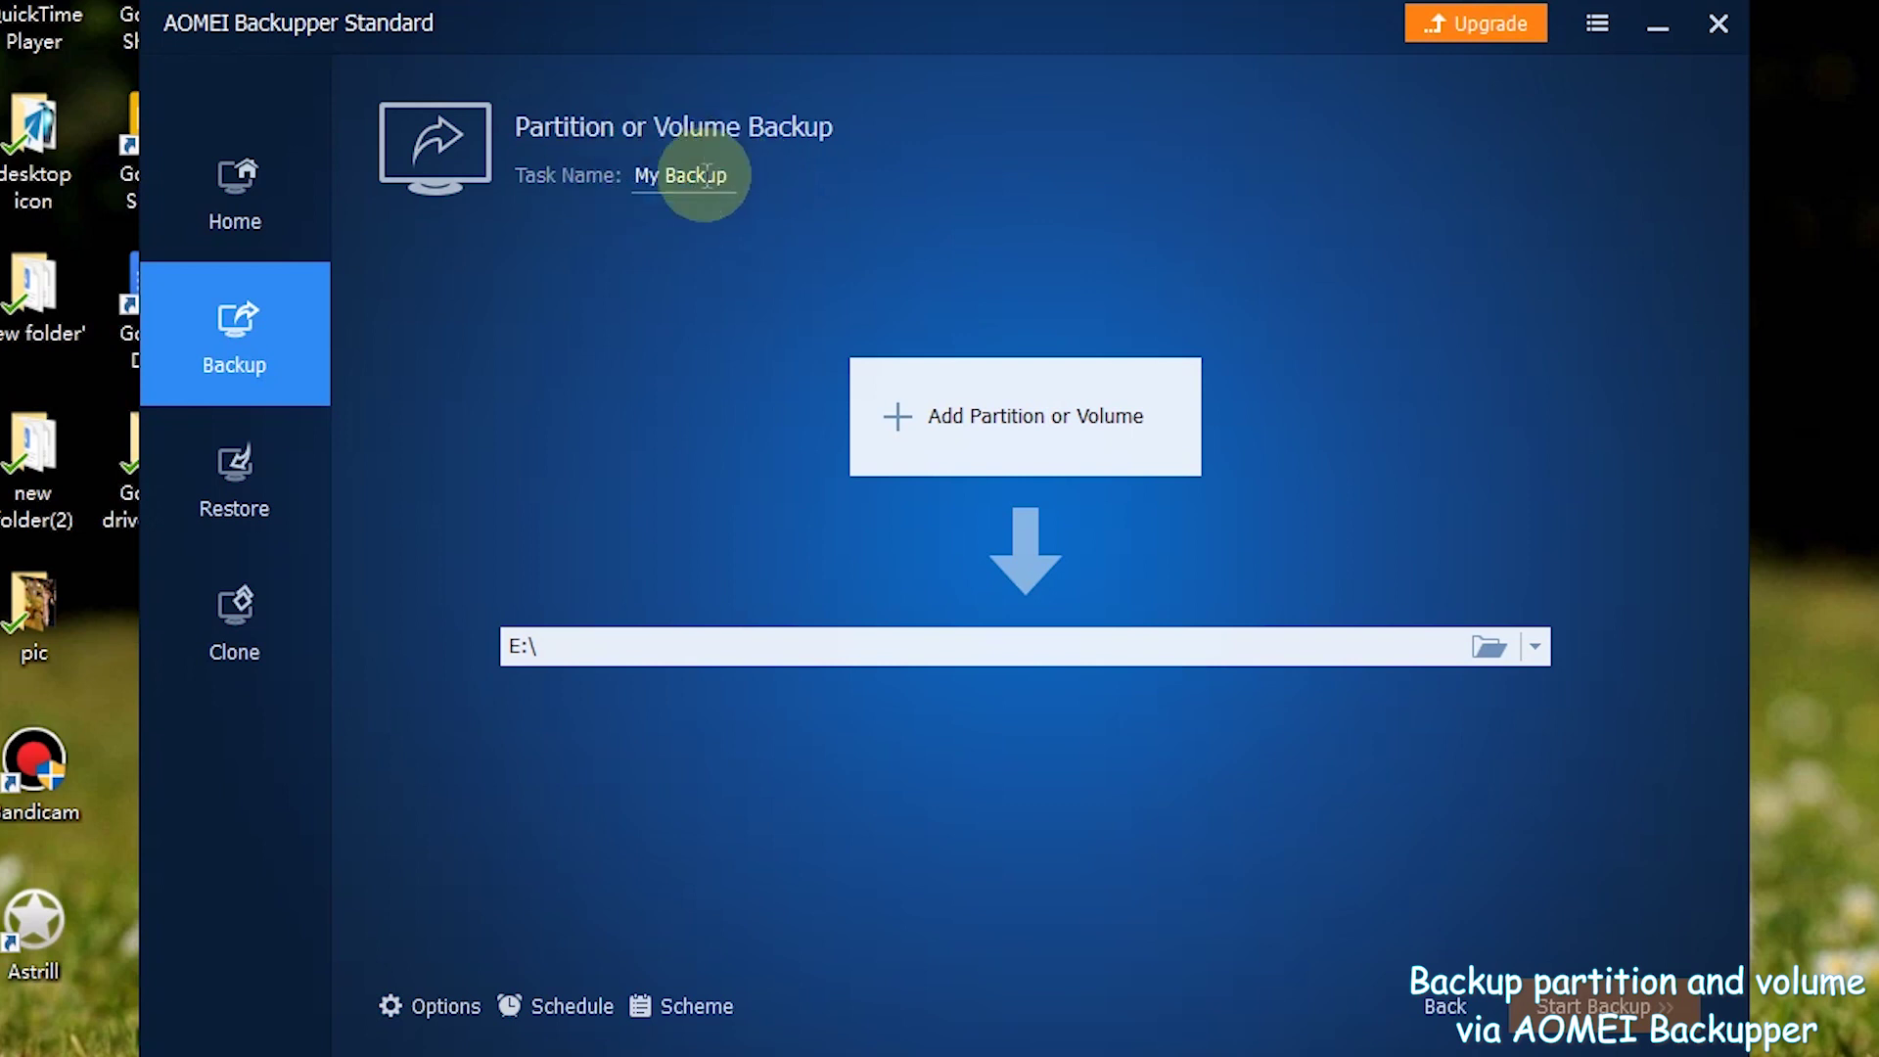
pyautogui.click(684, 210)
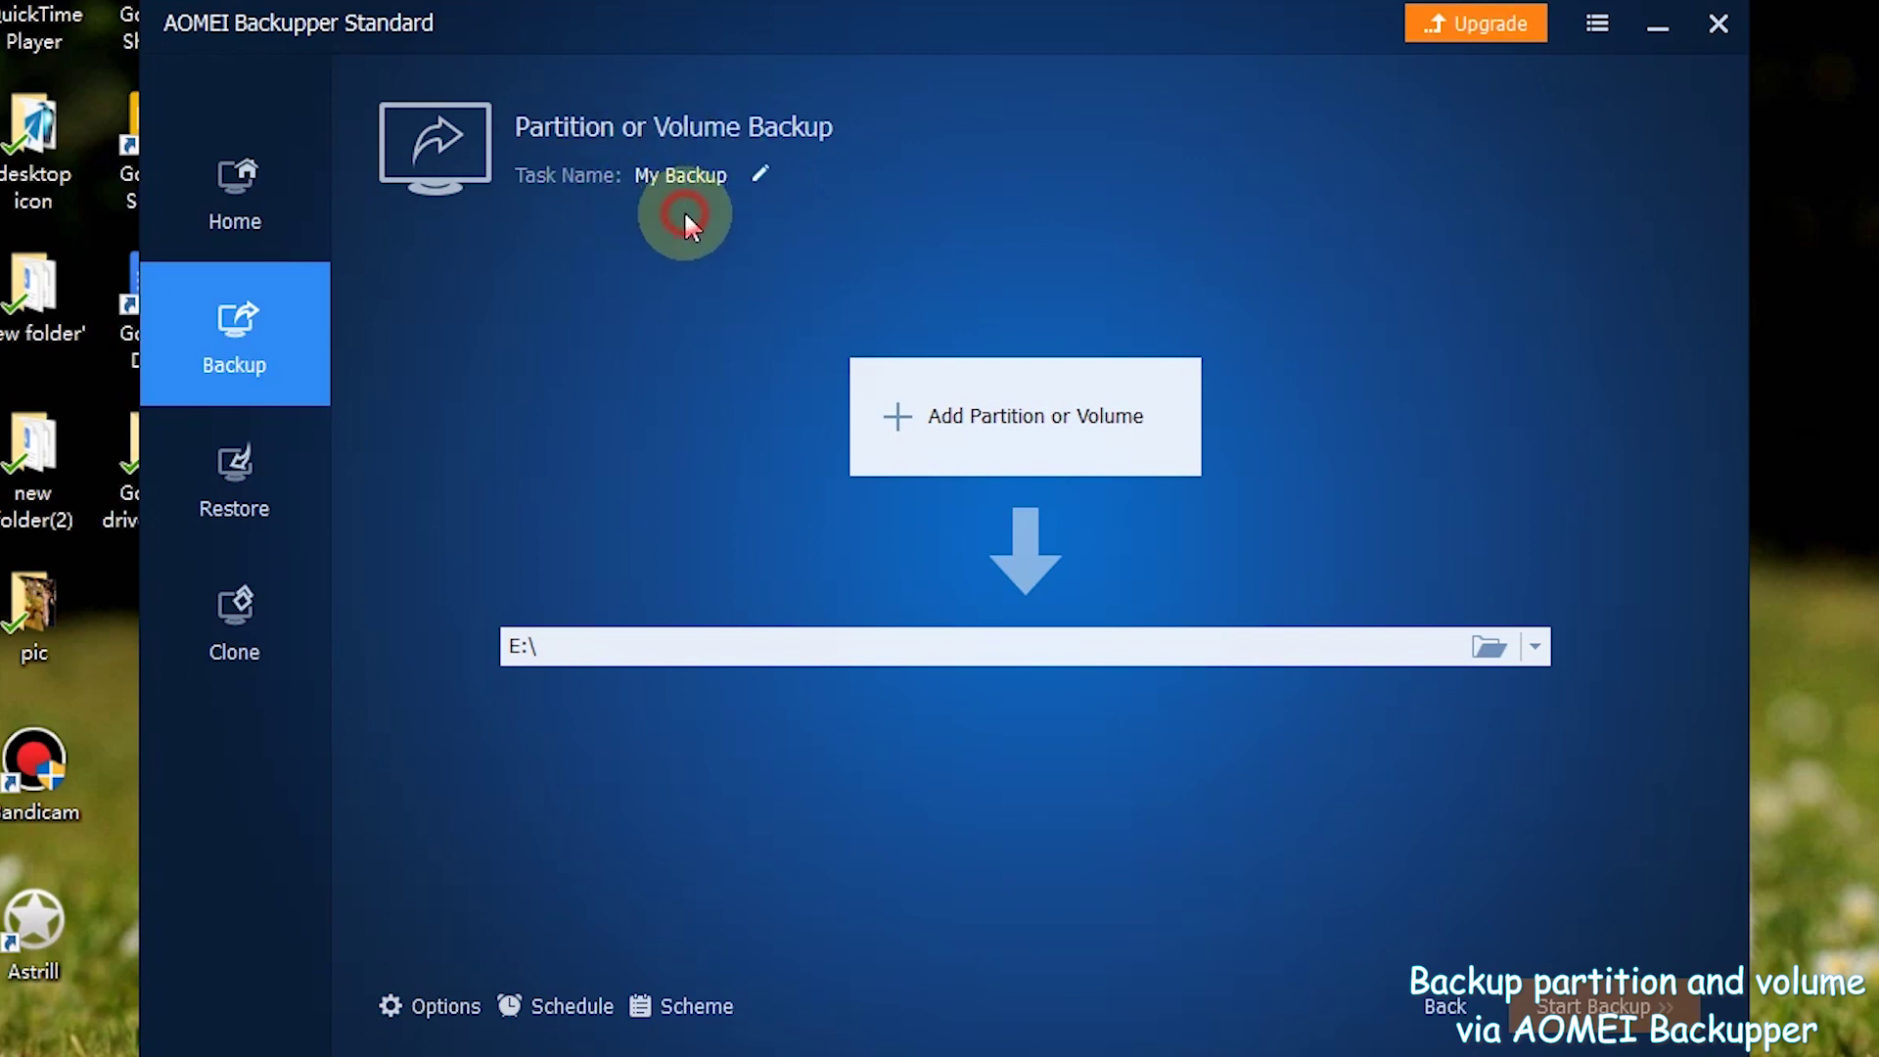
# Step: Add the 128 MB partition as the backup source and browse for the destination folder
pyautogui.click(1157, 445)
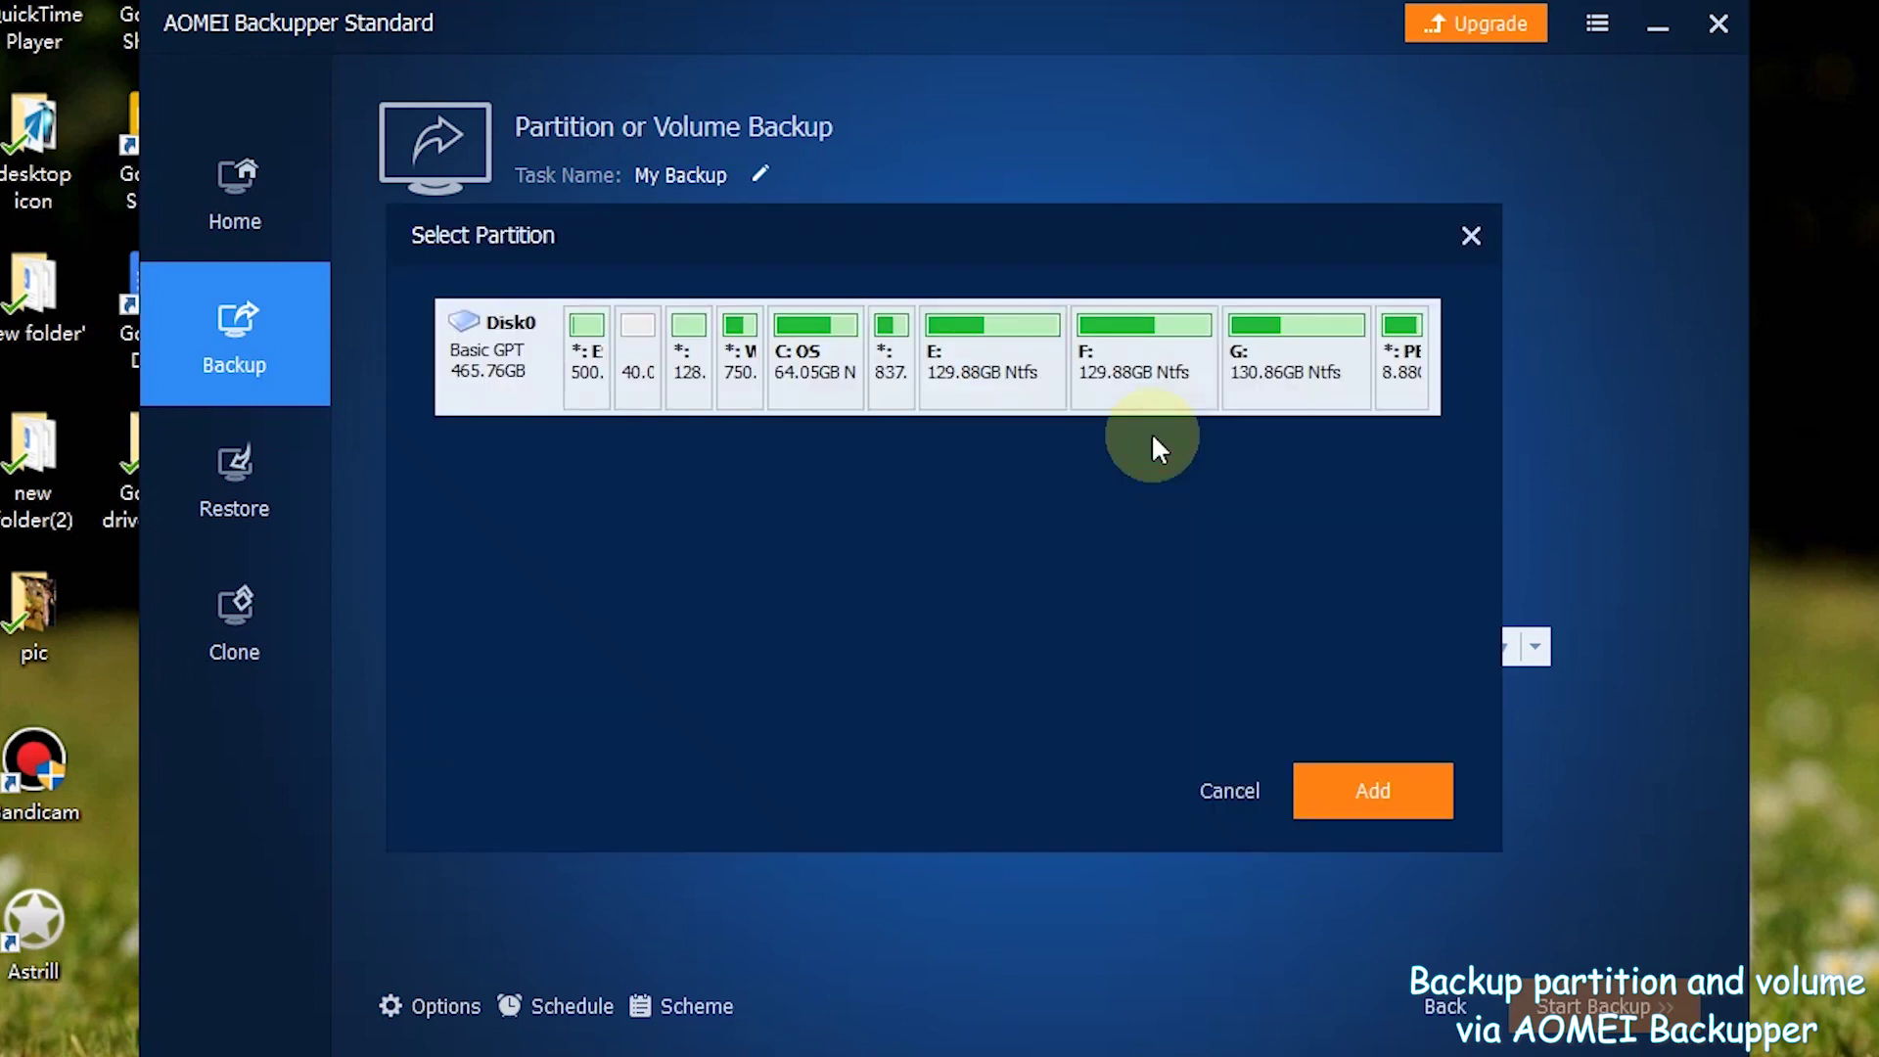
pyautogui.click(690, 374)
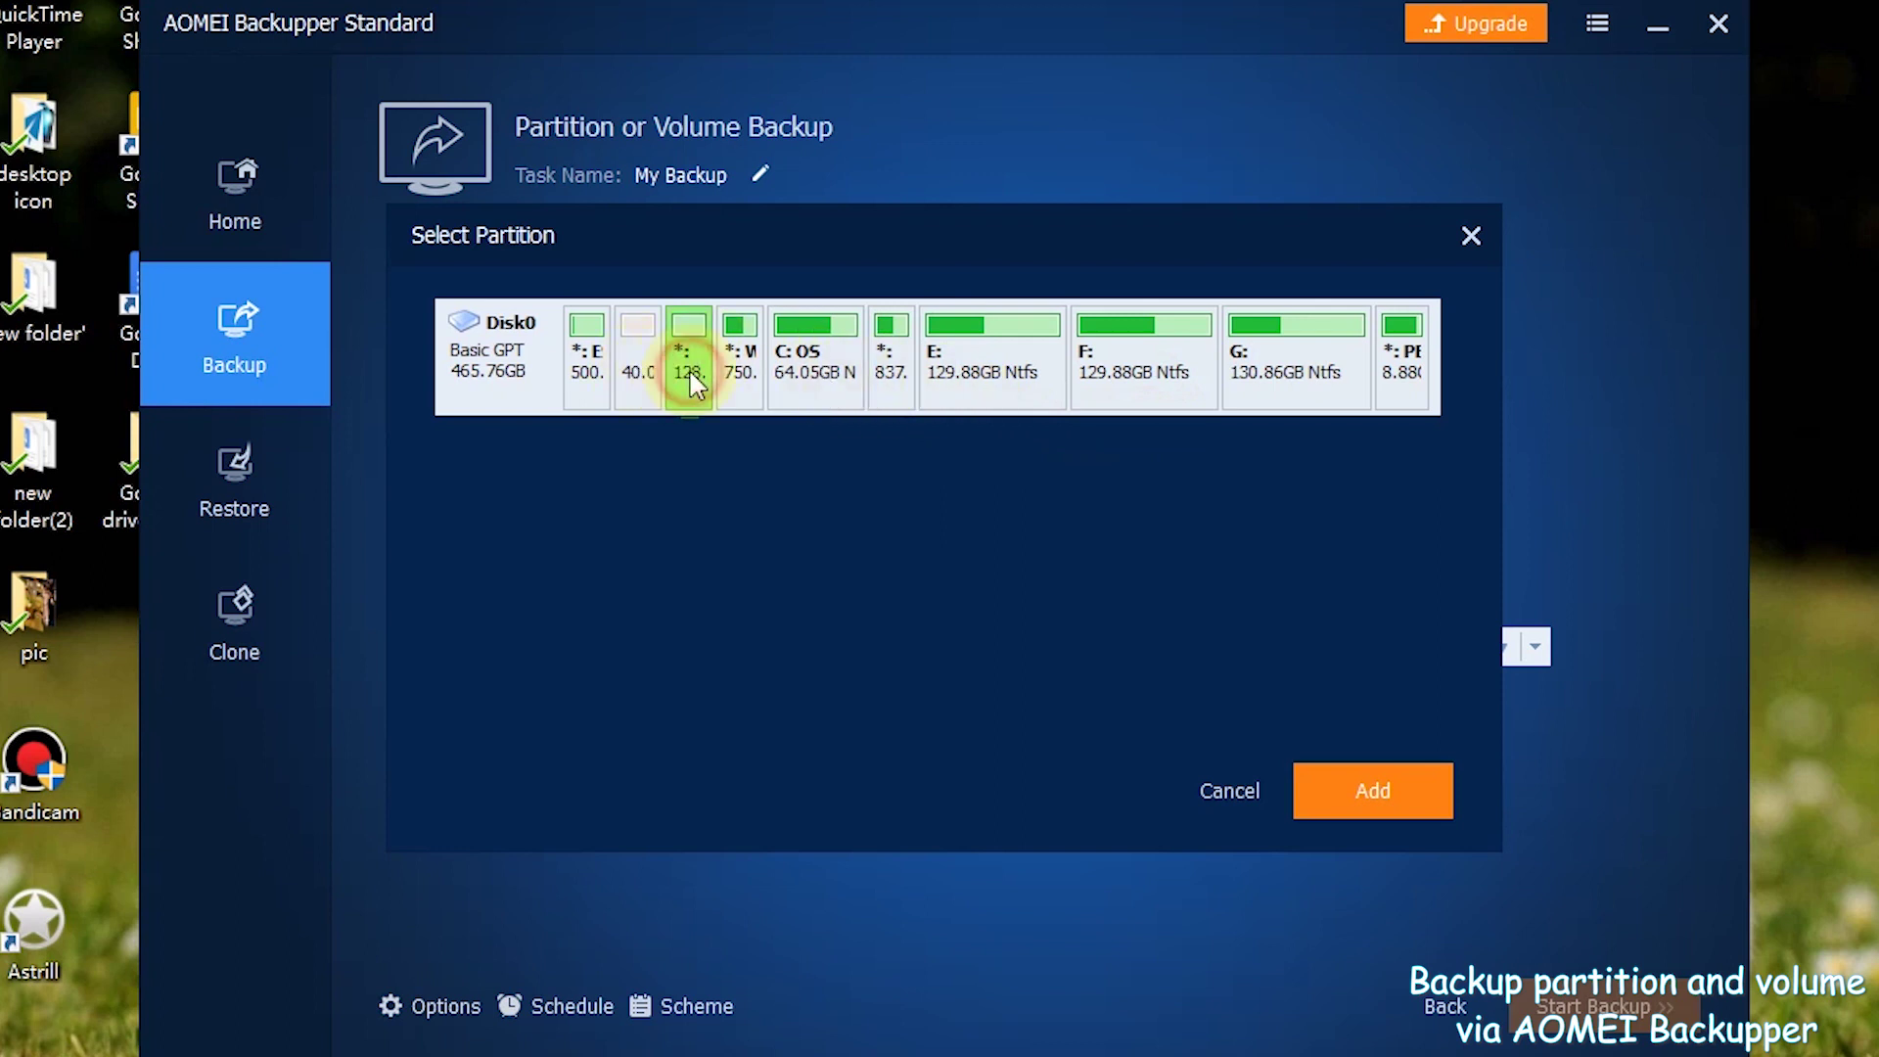
pyautogui.click(1361, 796)
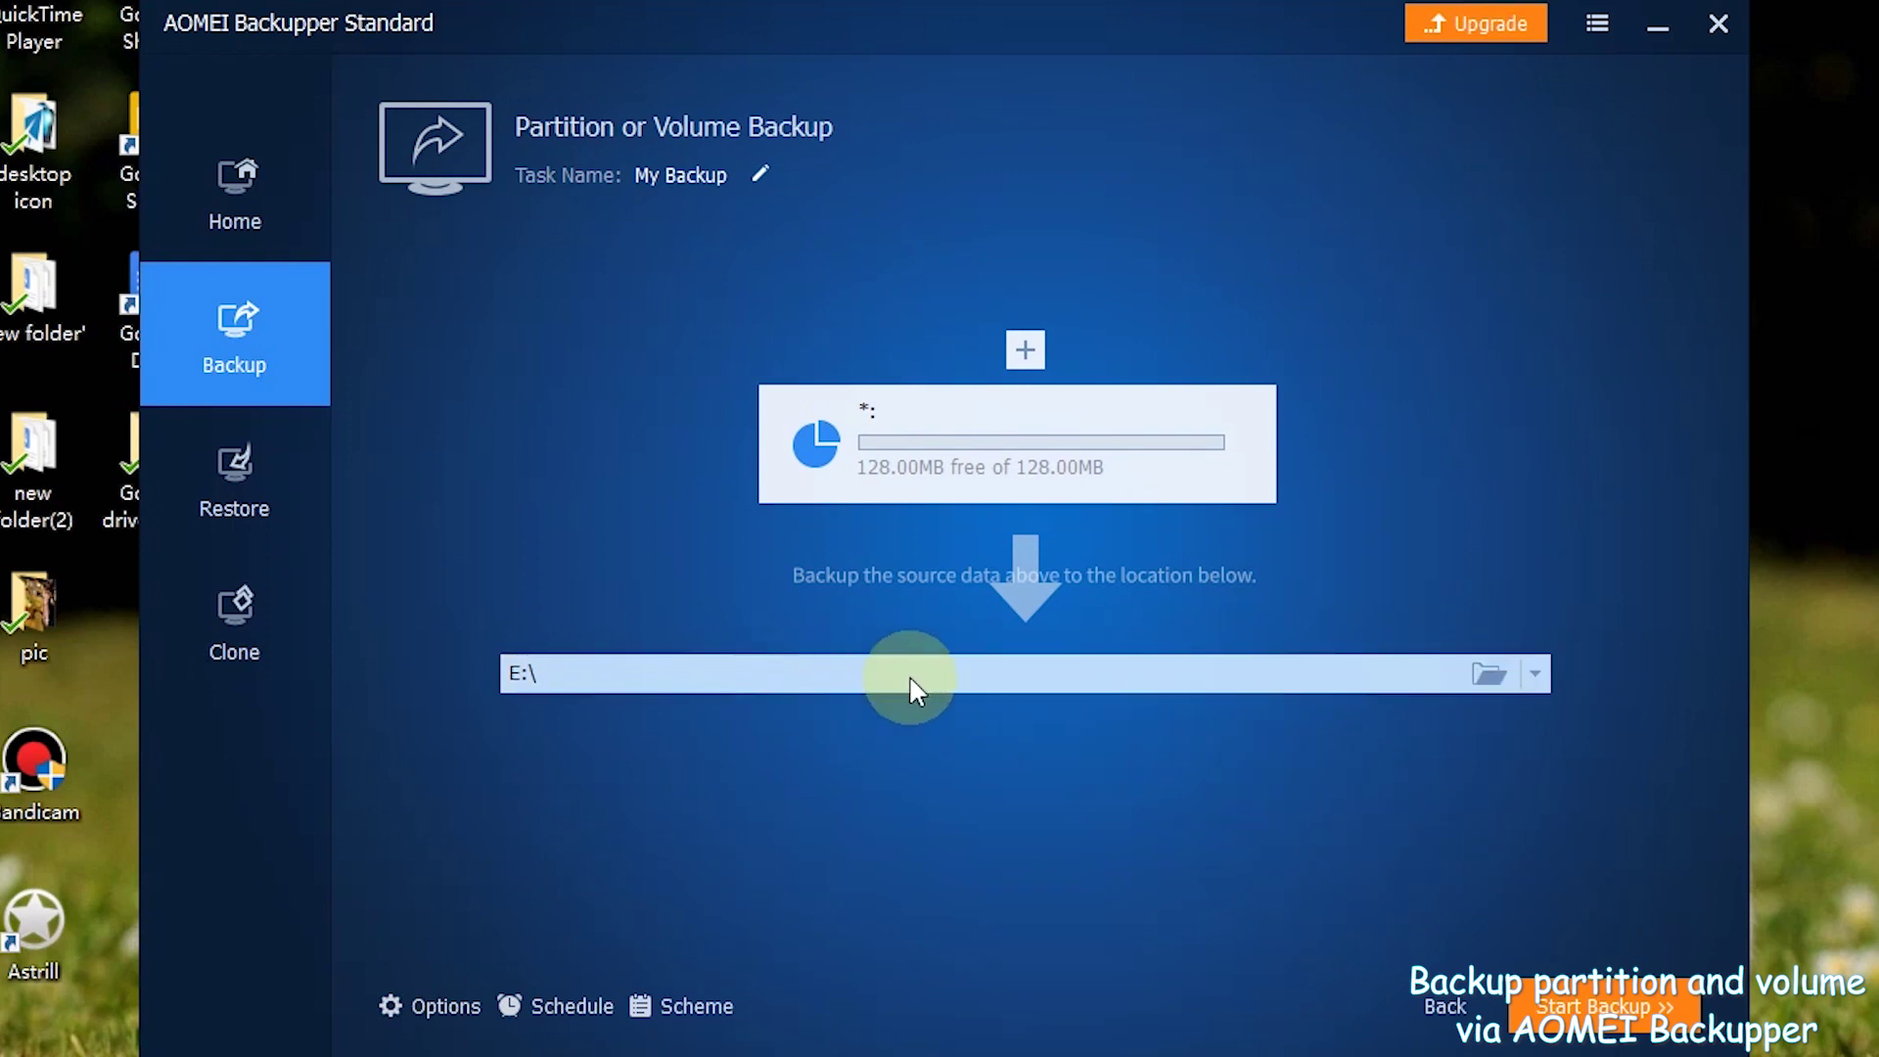
pyautogui.click(1193, 680)
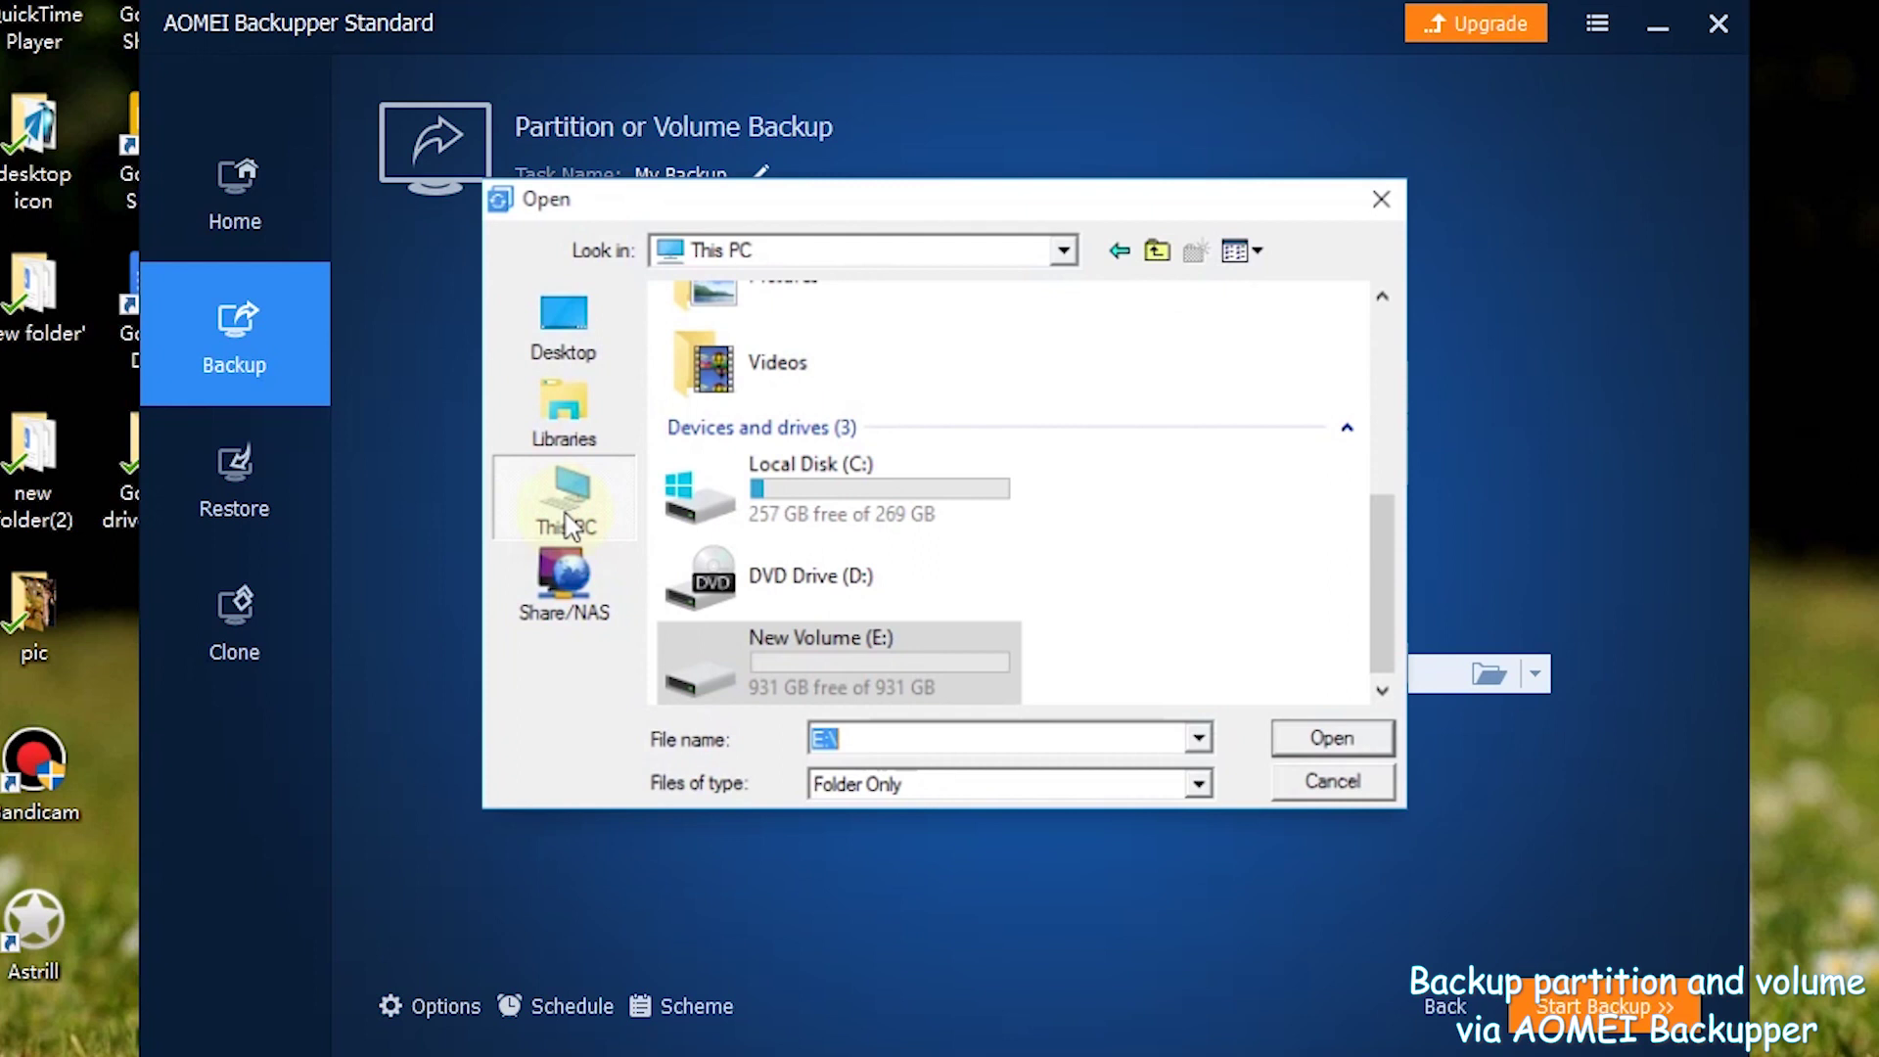
# Step: Keep E:\ as destination, run My Backup to completion, and open its task menu on Home
pyautogui.click(1332, 737)
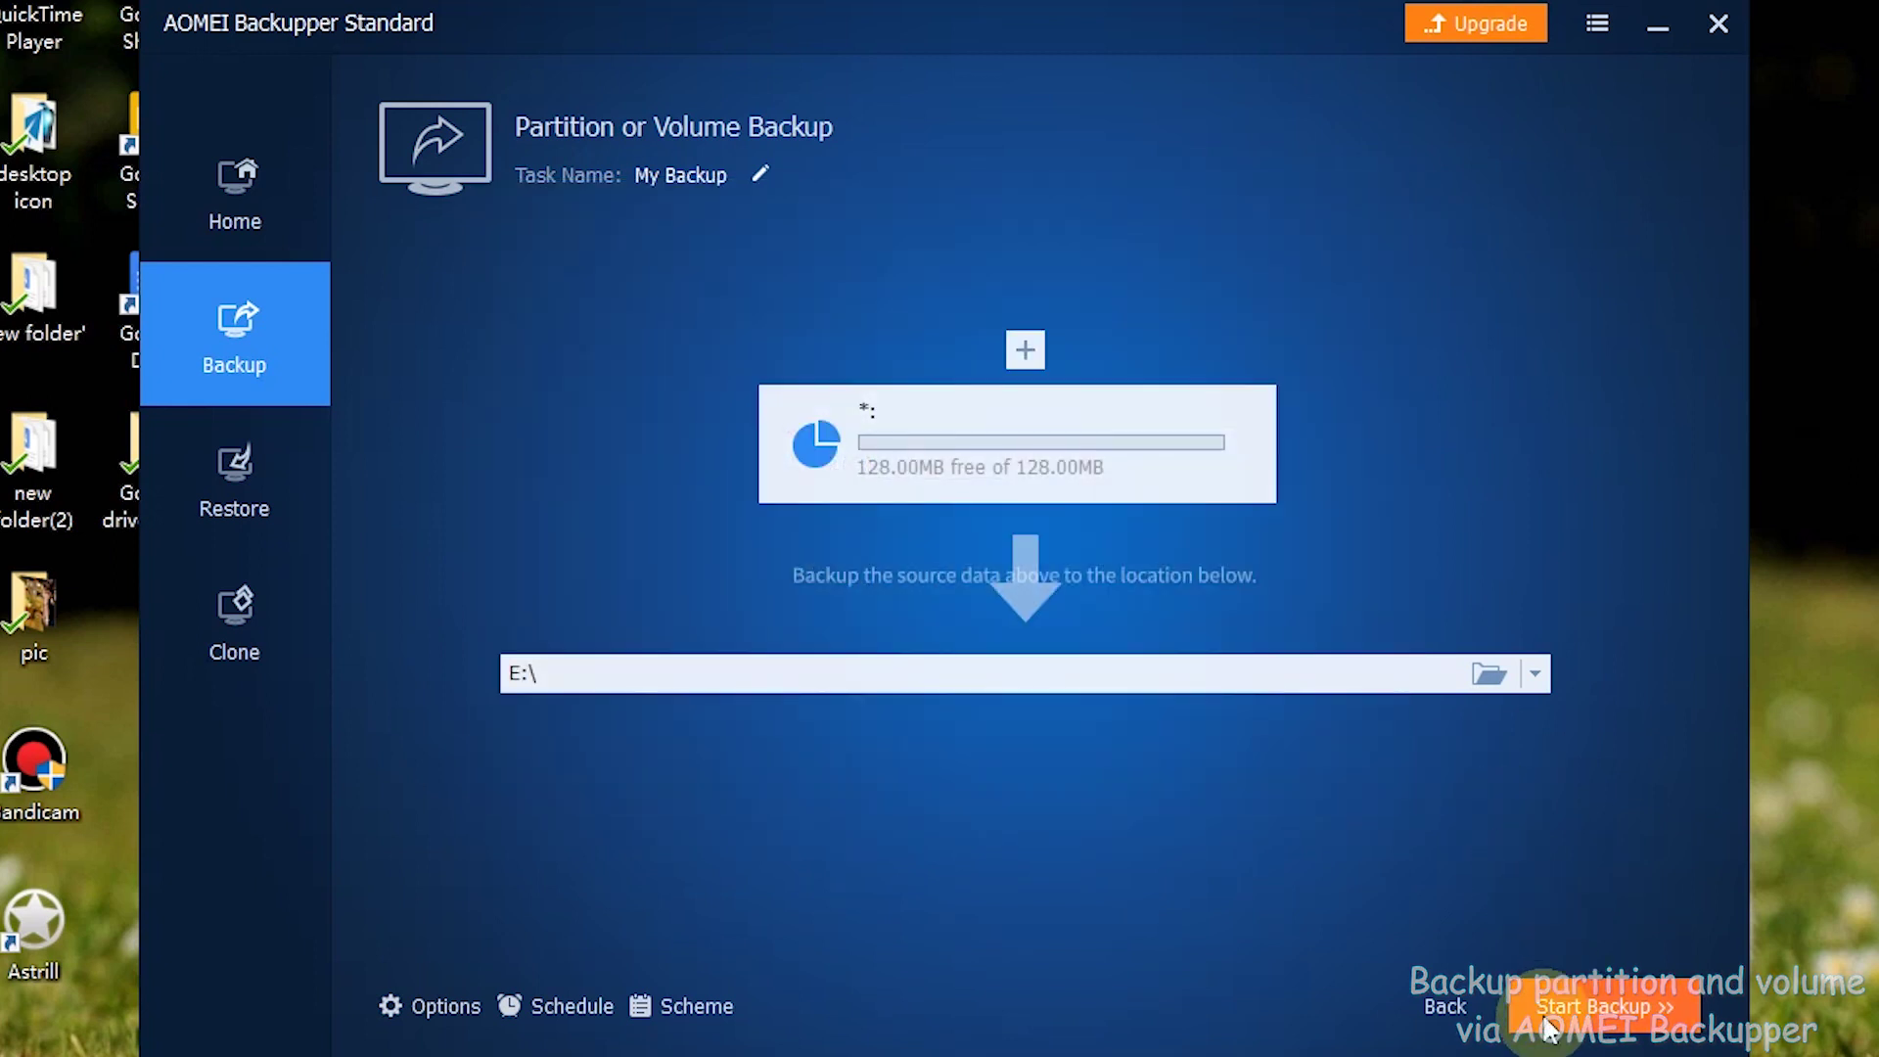
pyautogui.click(1630, 1007)
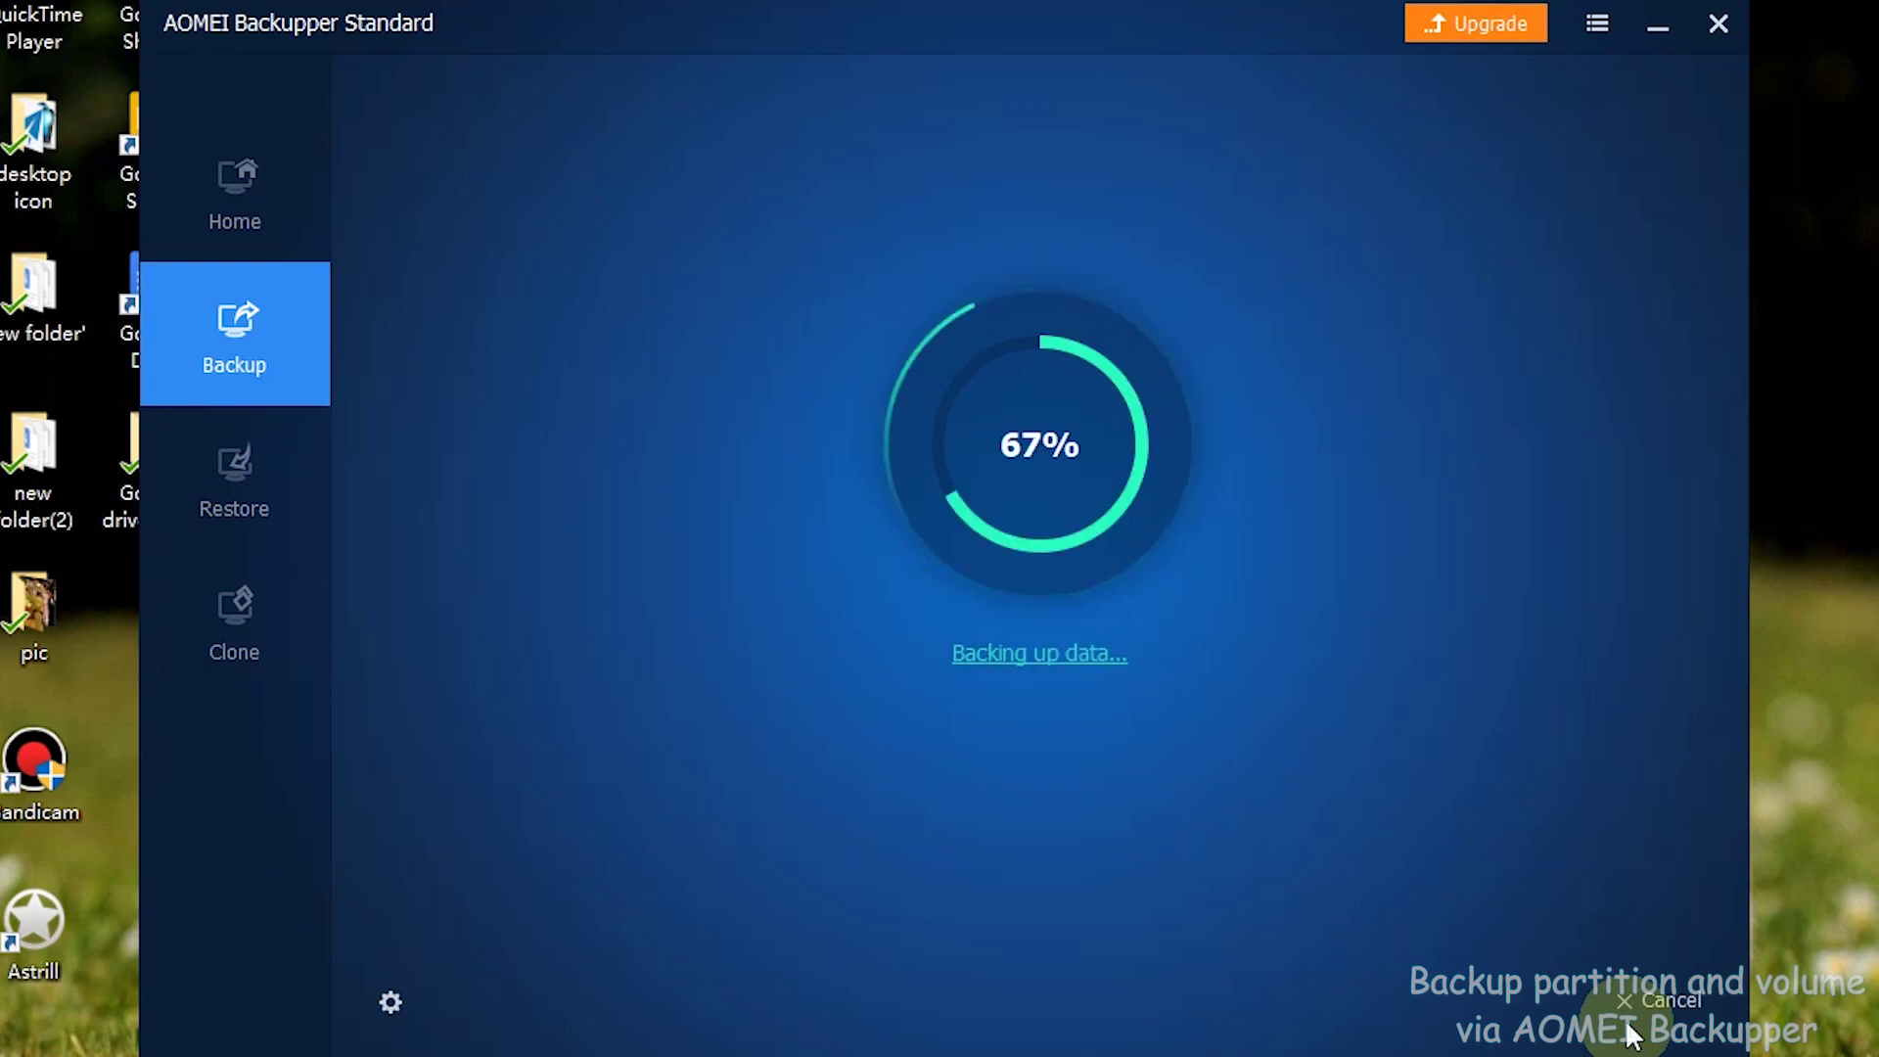
pyautogui.click(1043, 771)
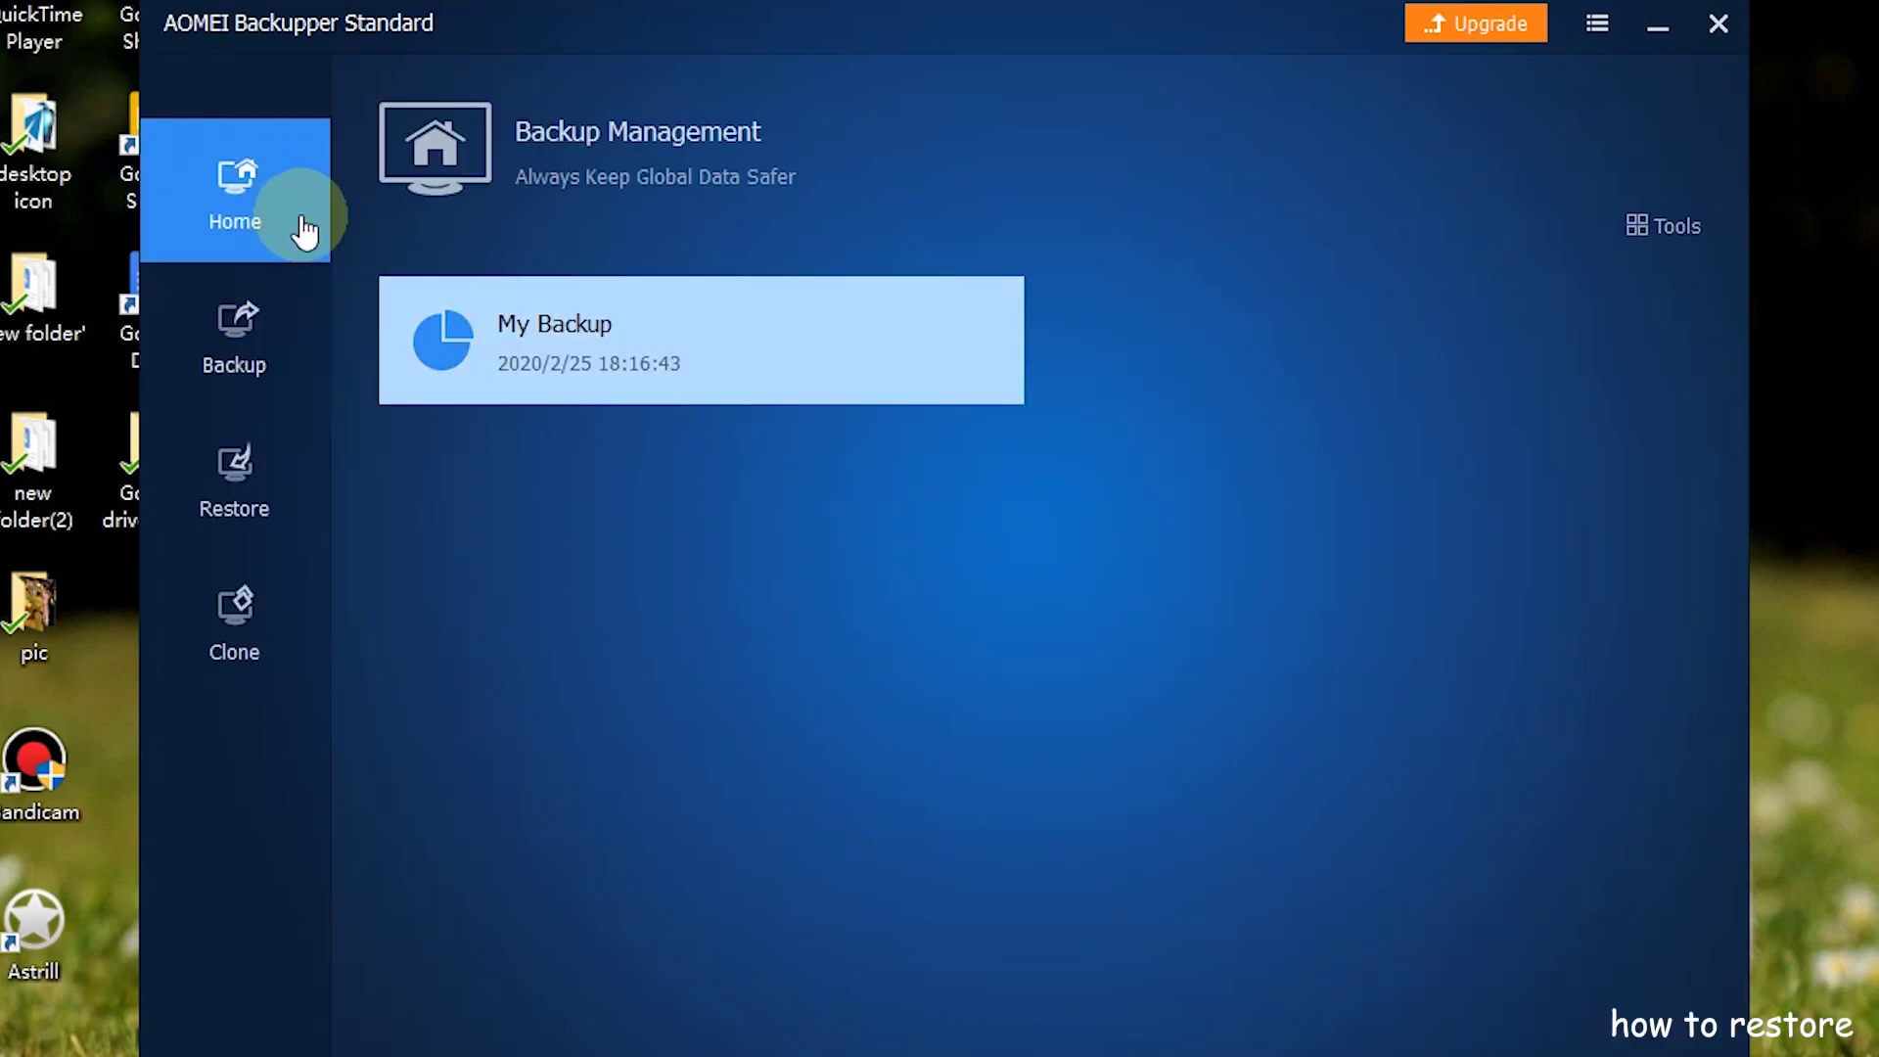
pyautogui.moveTo(702, 341)
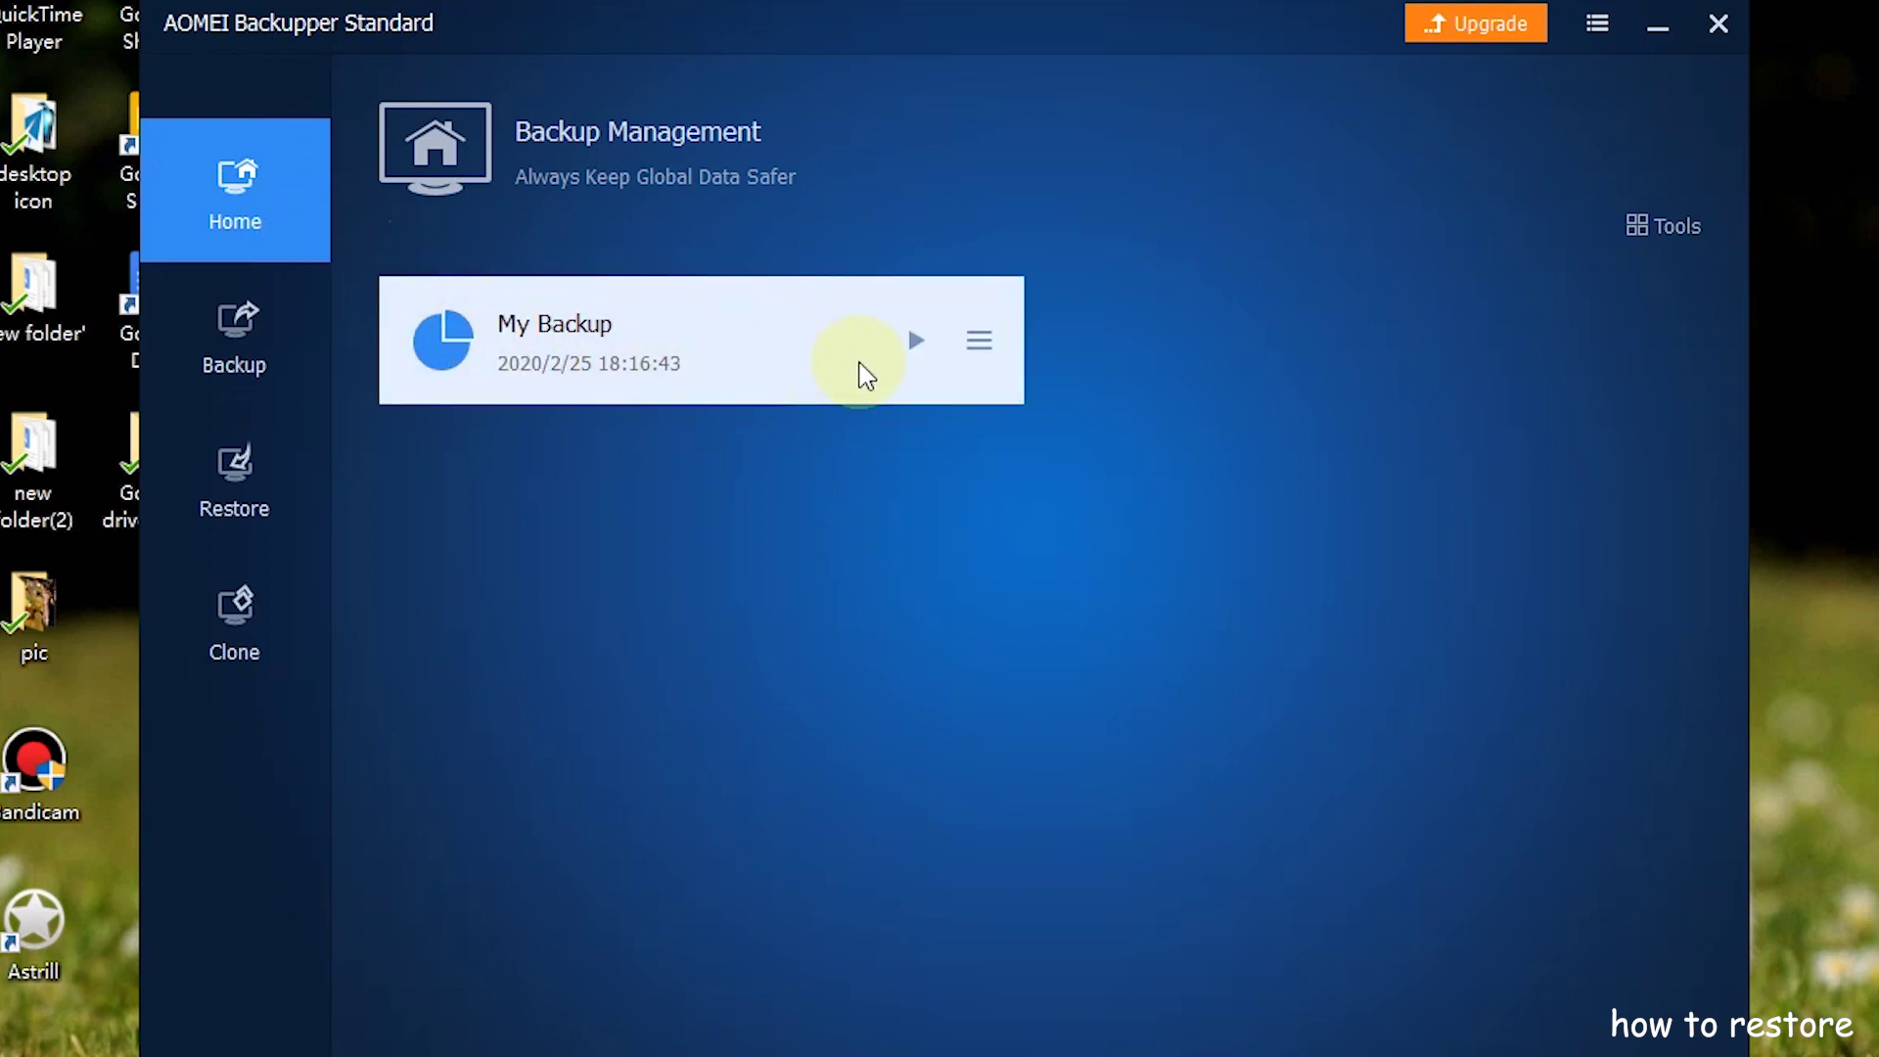
pyautogui.click(980, 344)
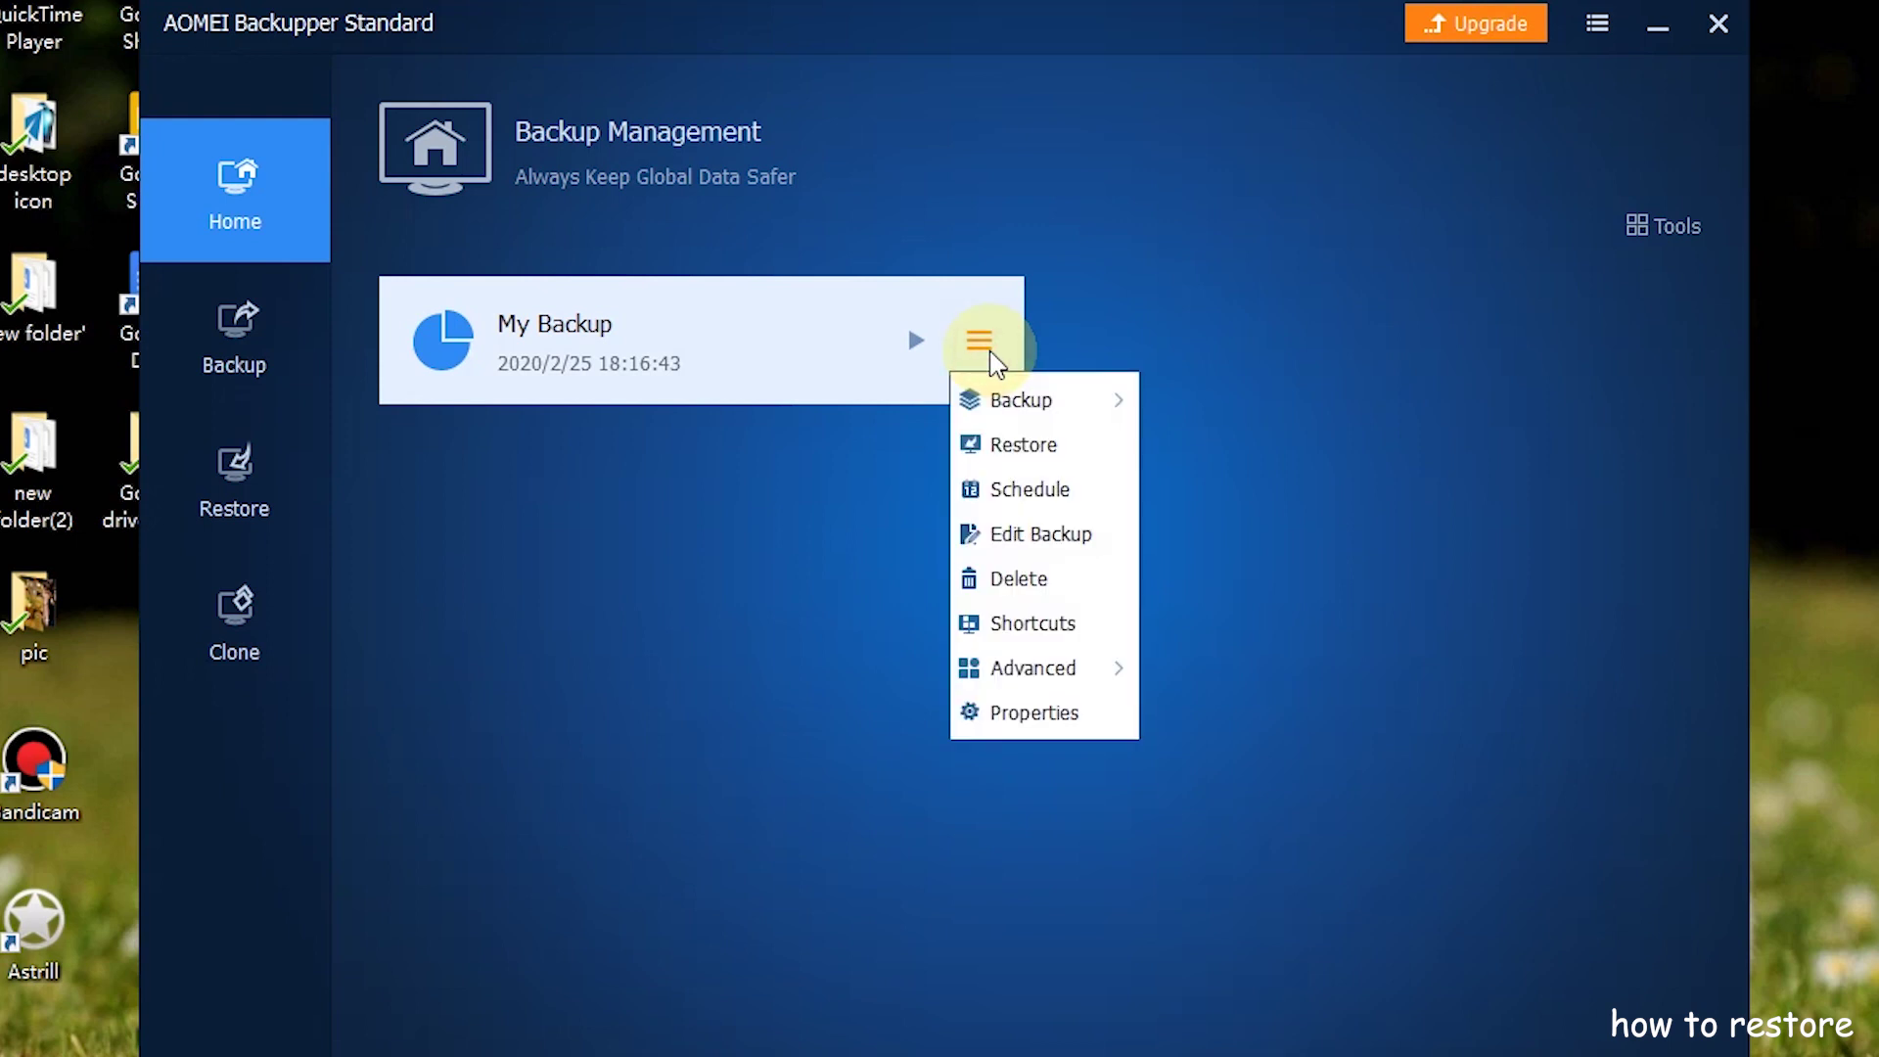